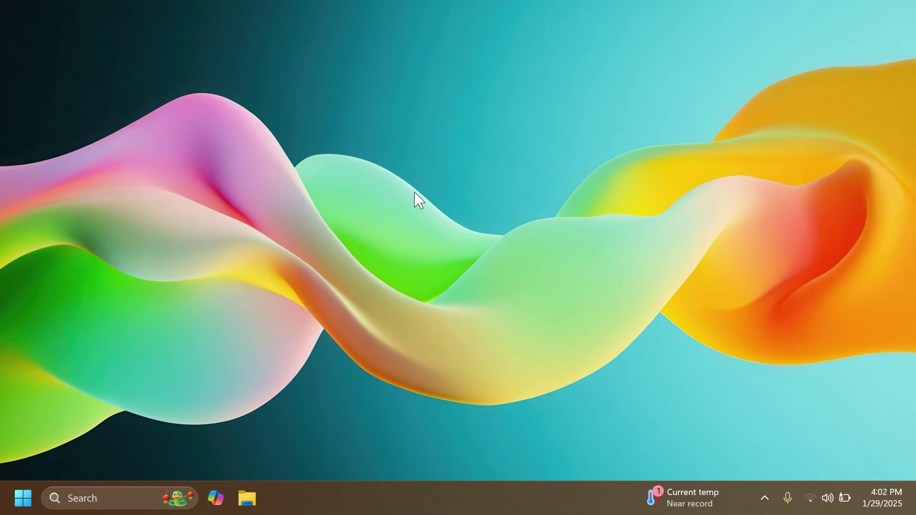
Confirm Windows 24H2 build 26100.3037 on the About page, then go to Windows Update
{"action": "key", "text": "super"}
{"action": "type", "text": "ver"}
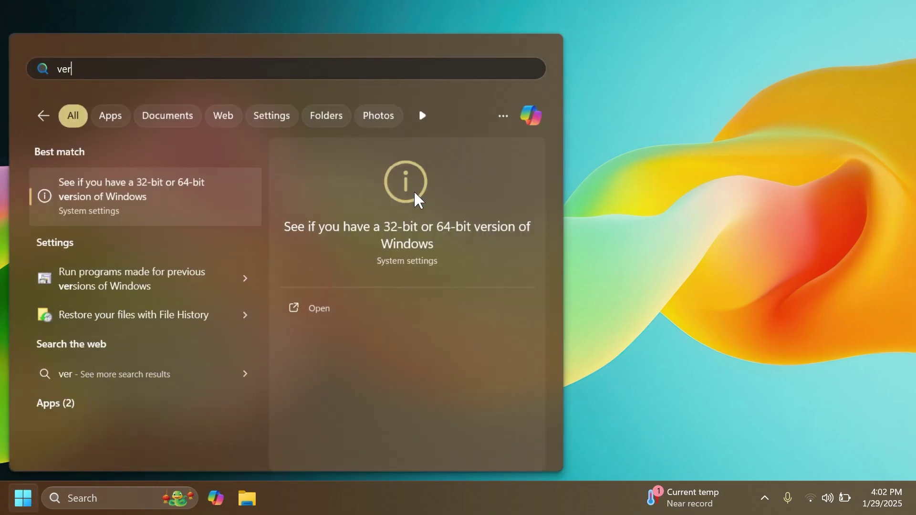
{"action": "key", "text": "Return"}
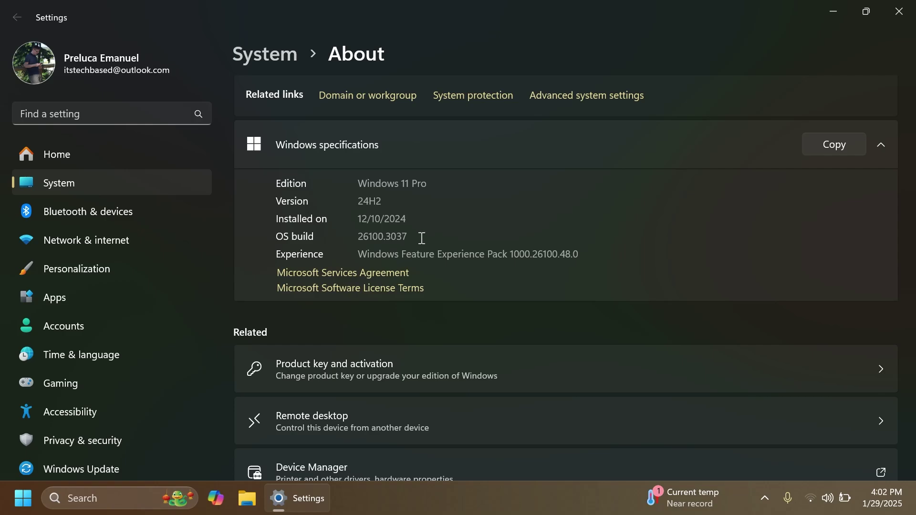
{"action": "scroll", "coordinate": [126, 357], "scroll_direction": "down", "scroll_amount": 1}
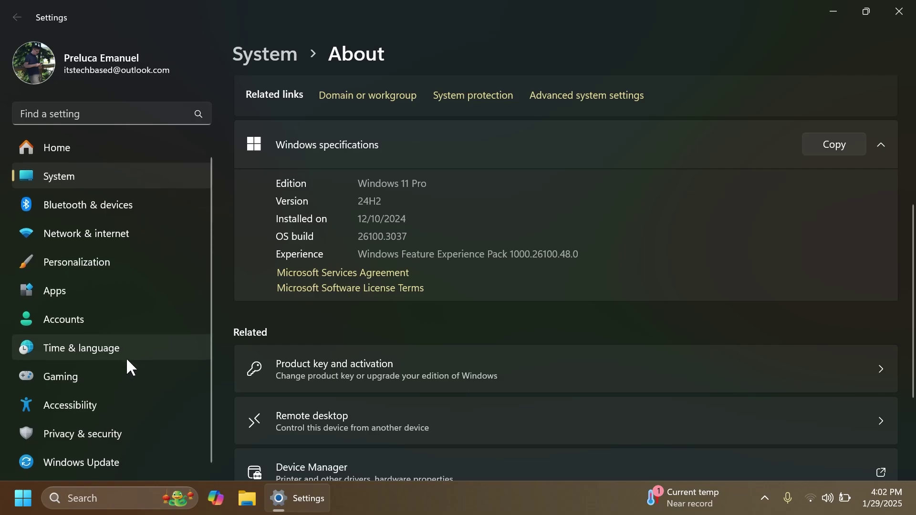
{"action": "left_click", "coordinate": [87, 465]}
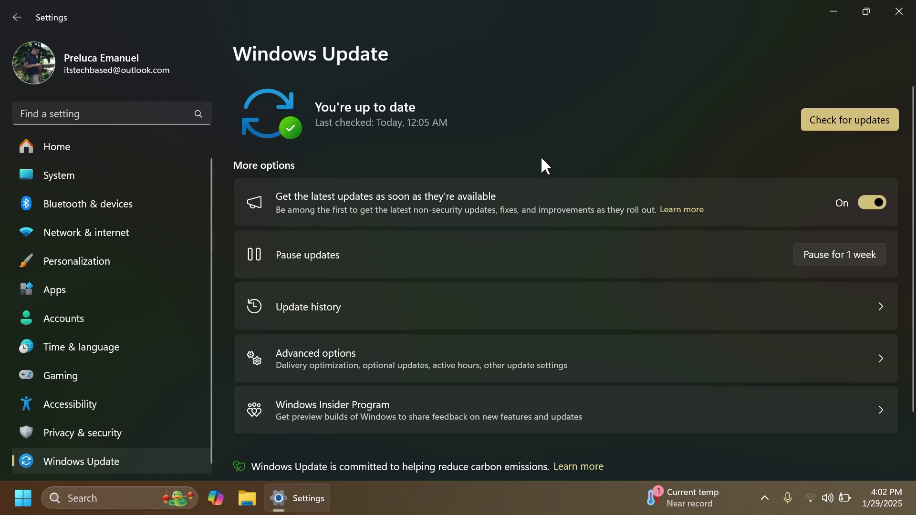
Close the Settings window to reveal the File Explorer Home window
{"action": "left_click", "coordinate": [899, 11]}
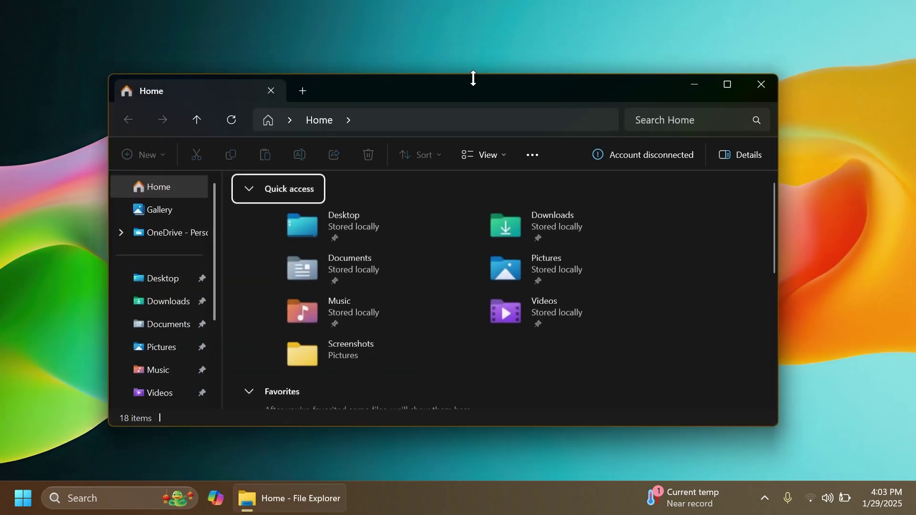
Drag the File Explorer Home window slightly to a new desktop position
{"action": "left_click_drag", "start_coordinate": [470, 85], "coordinate": [486, 82]}
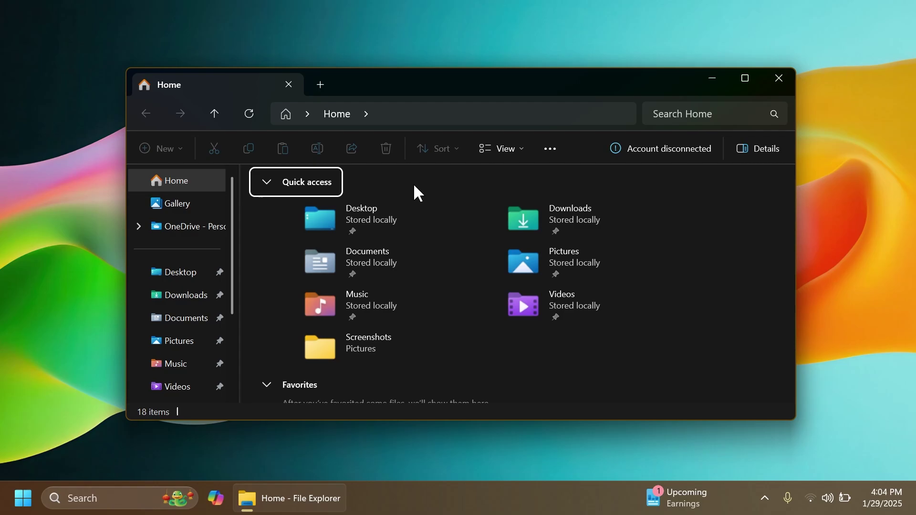
Close File Explorer and open Settings to Network & internet > Mobile hotspot
{"action": "key", "text": "alt+F4"}
{"action": "key", "text": "super"}
{"action": "type", "text": "set"}
{"action": "key", "text": "Return"}
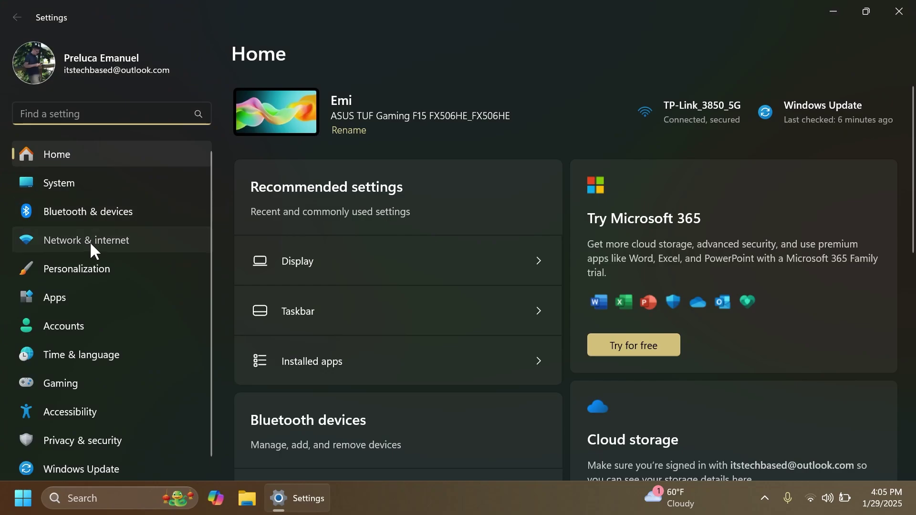
{"action": "left_click", "coordinate": [89, 241]}
{"action": "left_click", "coordinate": [376, 348]}
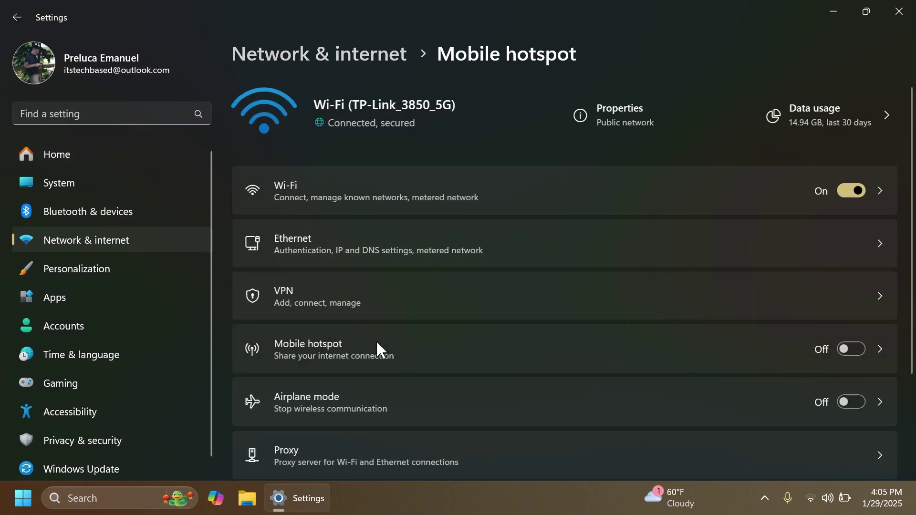
Review the hotspot's network band choices, keep Any available, and cancel the edit
{"action": "left_click", "coordinate": [833, 304]}
{"action": "left_click", "coordinate": [417, 315]}
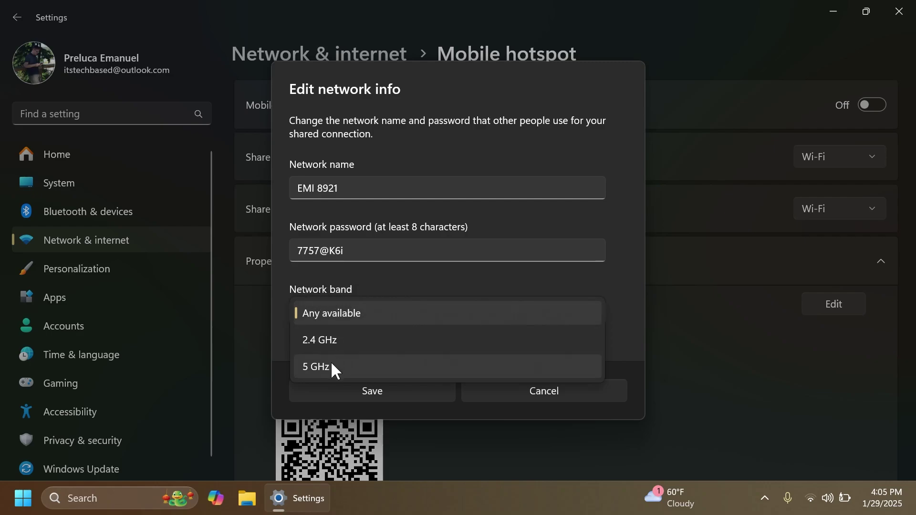
{"action": "left_click", "coordinate": [374, 282]}
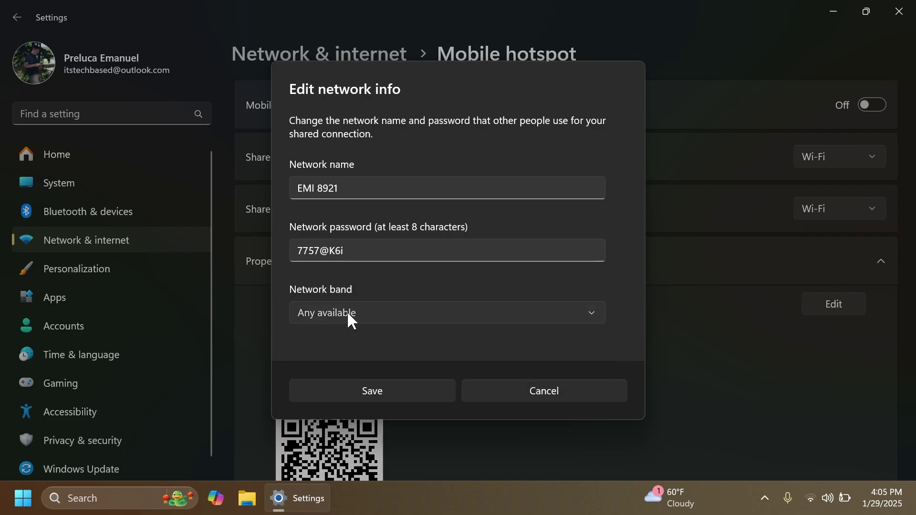
{"action": "left_click", "coordinate": [352, 316]}
{"action": "left_click", "coordinate": [366, 291]}
{"action": "left_click", "coordinate": [537, 394]}
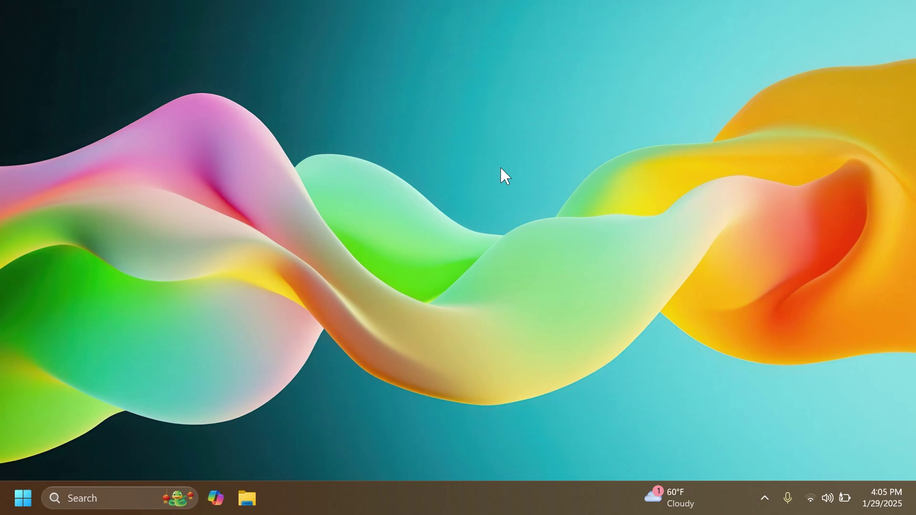
{"action": "left_click", "coordinate": [247, 501]}
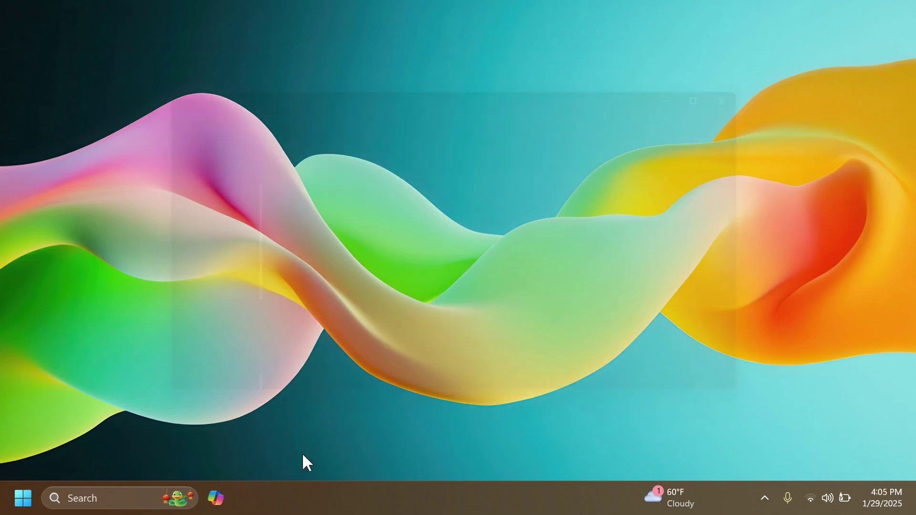
{"action": "left_click", "coordinate": [713, 78]}
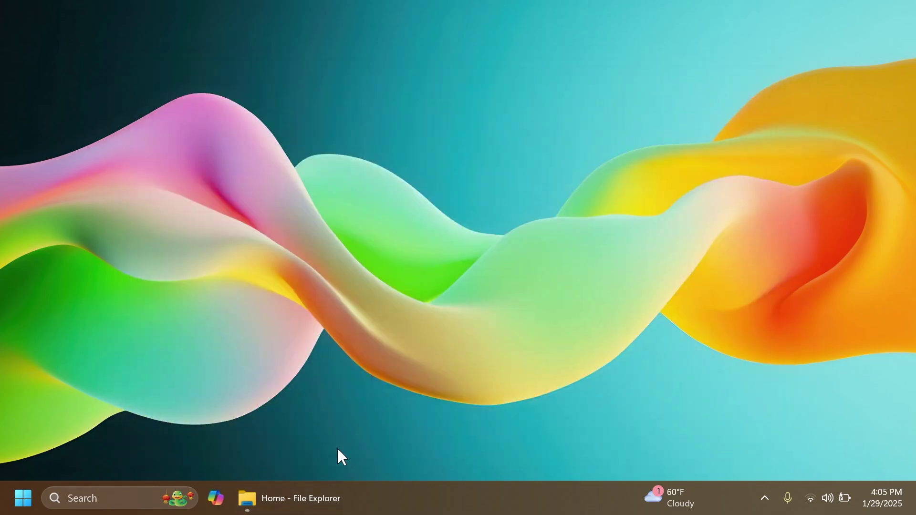
{"action": "mouse_move", "coordinate": [300, 509]}
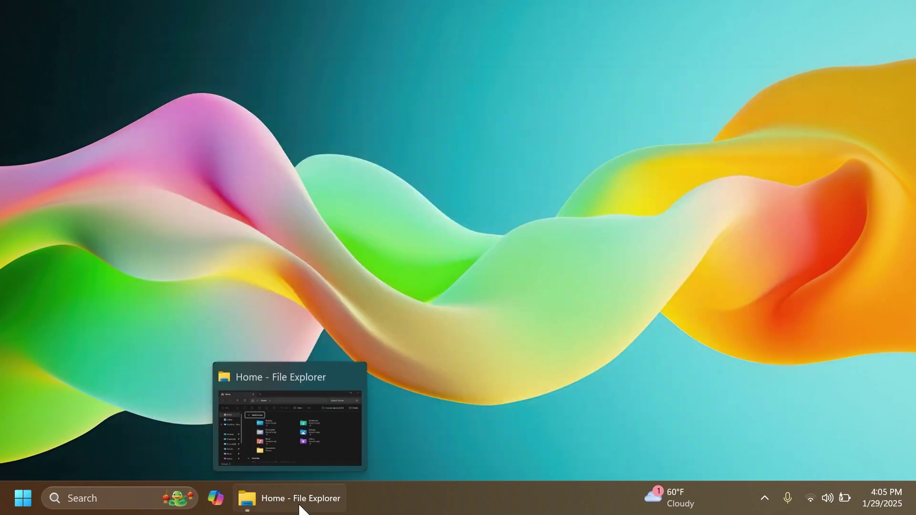
{"action": "mouse_move", "coordinate": [243, 426]}
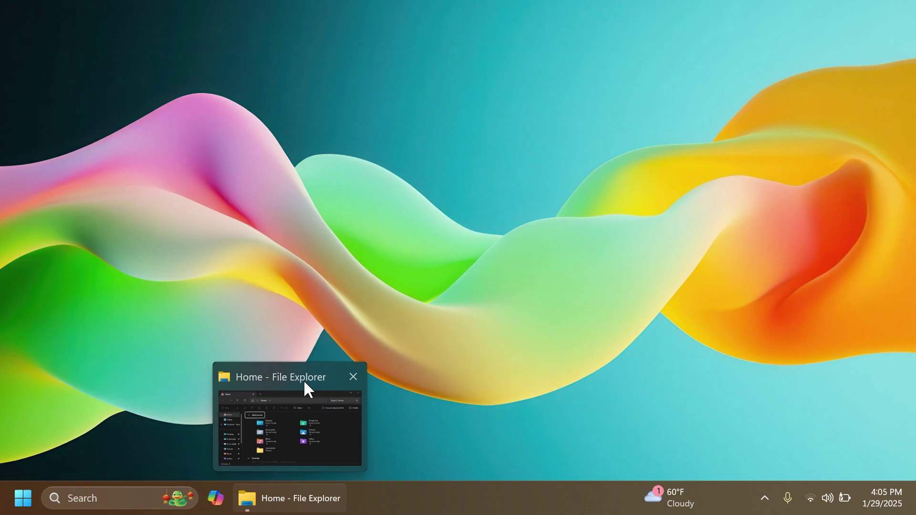
{"action": "left_click", "coordinate": [279, 414]}
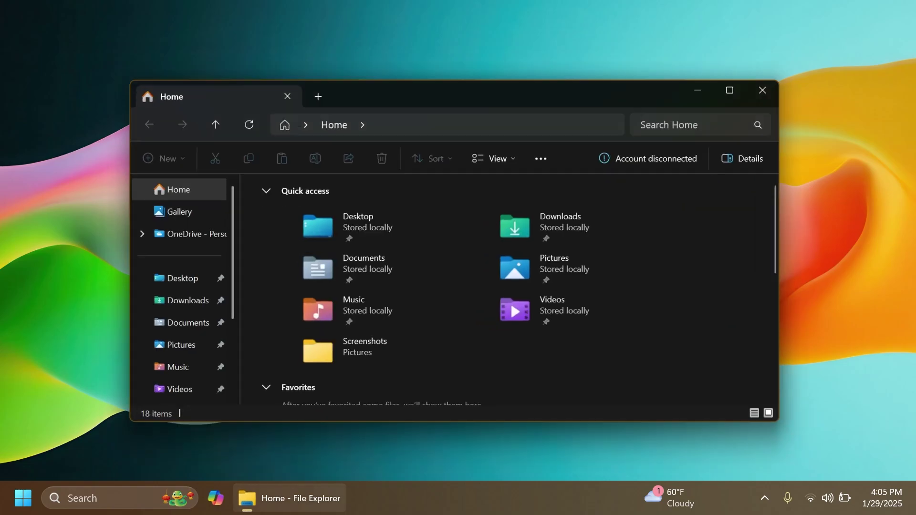
{"action": "left_click", "coordinate": [318, 86]}
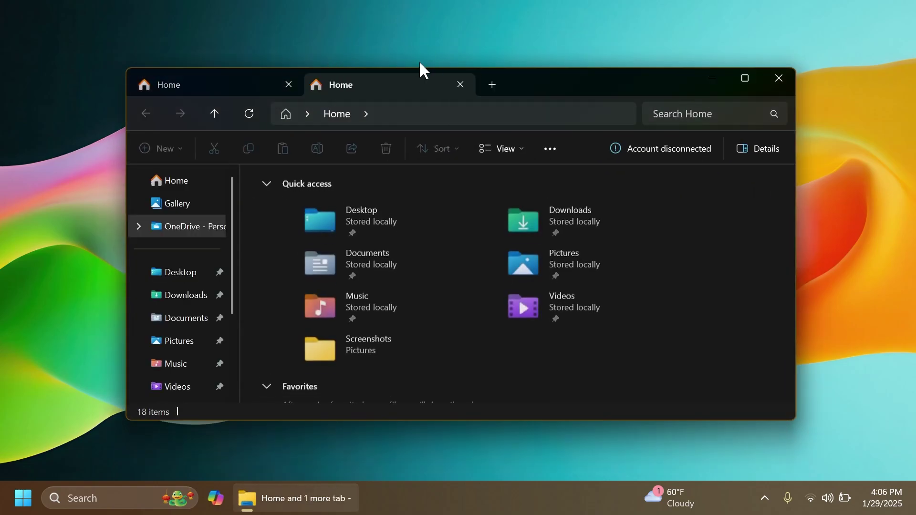
{"action": "left_click", "coordinate": [713, 78]}
{"action": "mouse_move", "coordinate": [283, 507]}
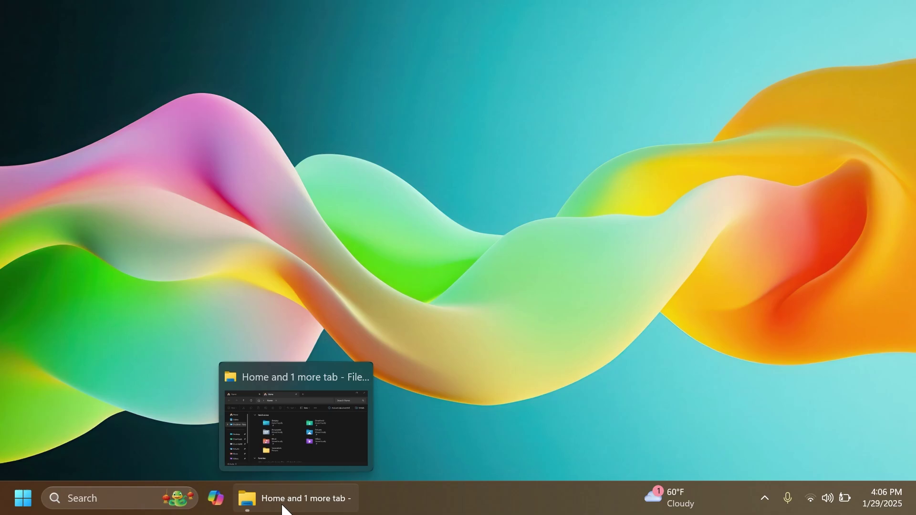
{"action": "left_click", "coordinate": [284, 508]}
{"action": "left_click_drag", "start_coordinate": [413, 84], "coordinate": [410, 153]}
{"action": "left_click", "coordinate": [829, 135]}
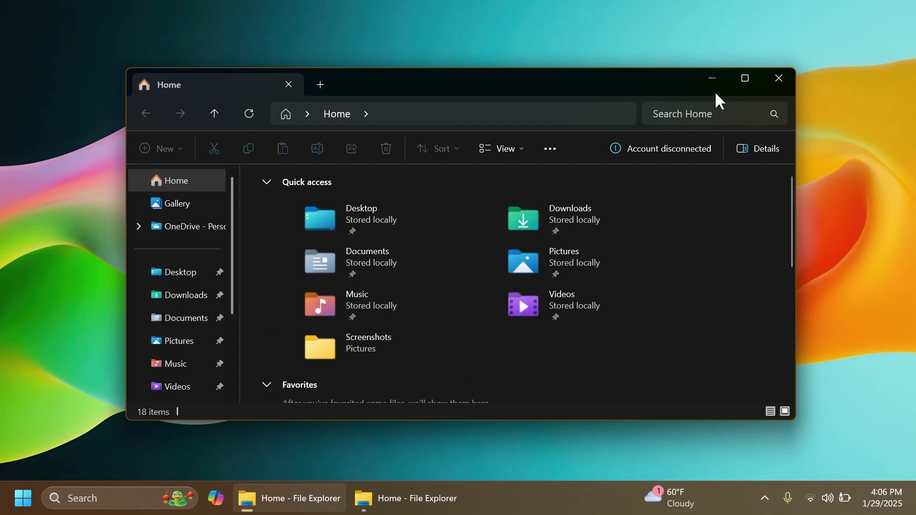
{"action": "left_click", "coordinate": [711, 79]}
{"action": "mouse_move", "coordinate": [268, 508]}
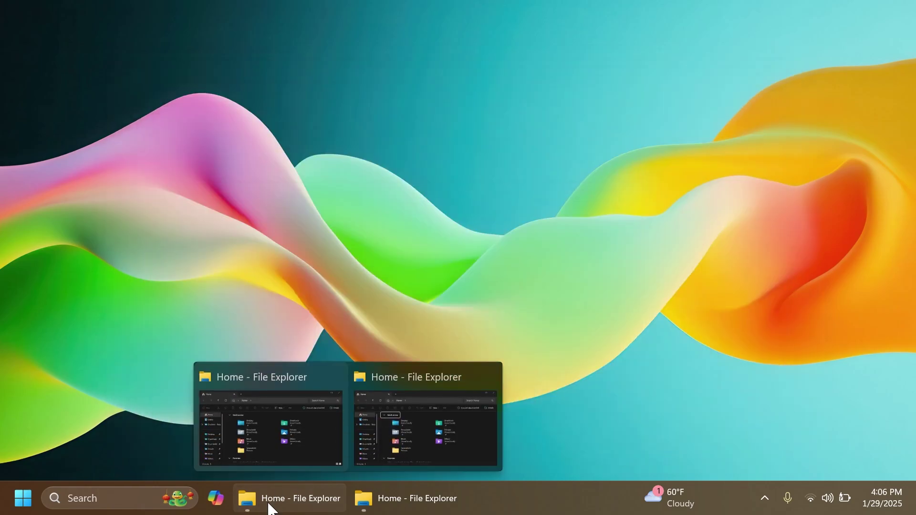
{"action": "mouse_move", "coordinate": [390, 423]}
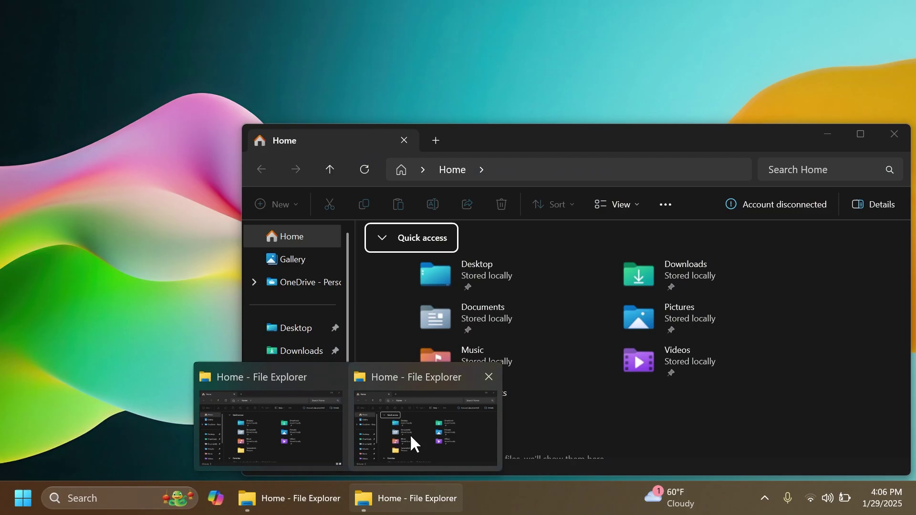
{"action": "middle_click", "coordinate": [410, 435]}
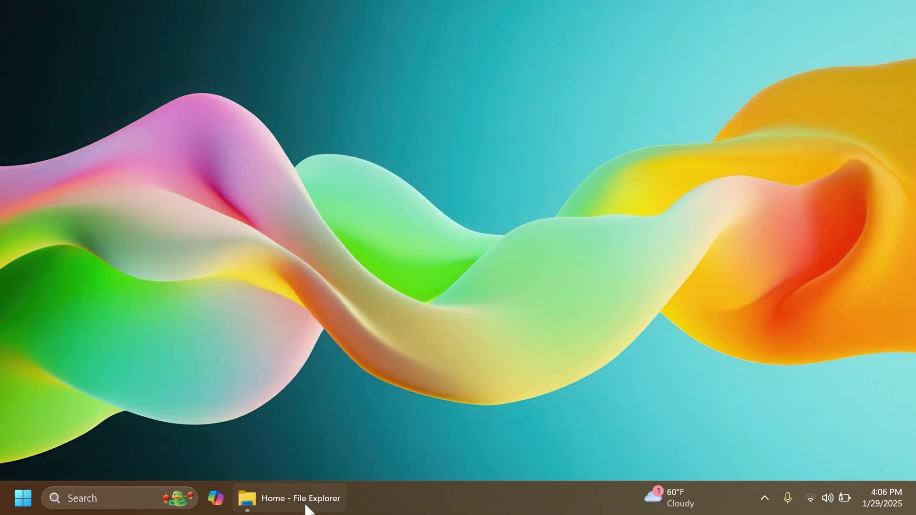
{"action": "mouse_move", "coordinate": [303, 513]}
{"action": "mouse_move", "coordinate": [305, 406]}
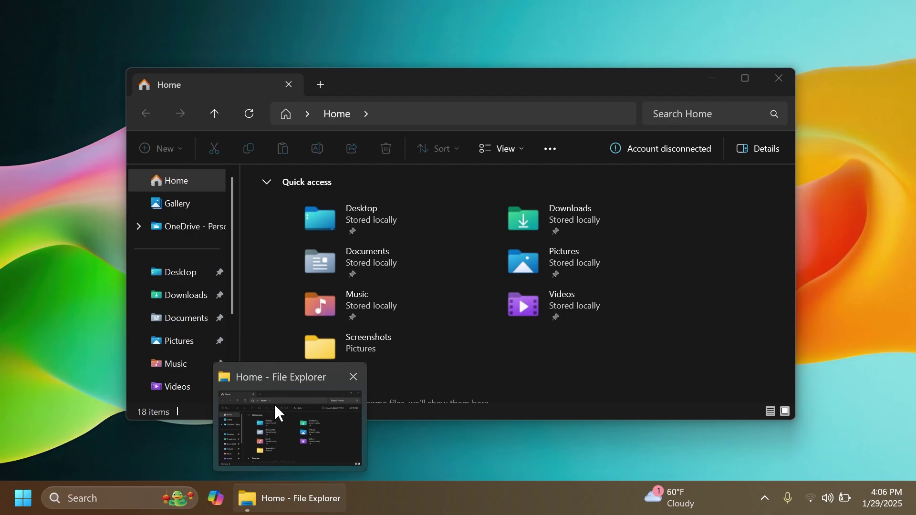
{"action": "middle_click", "coordinate": [287, 398]}
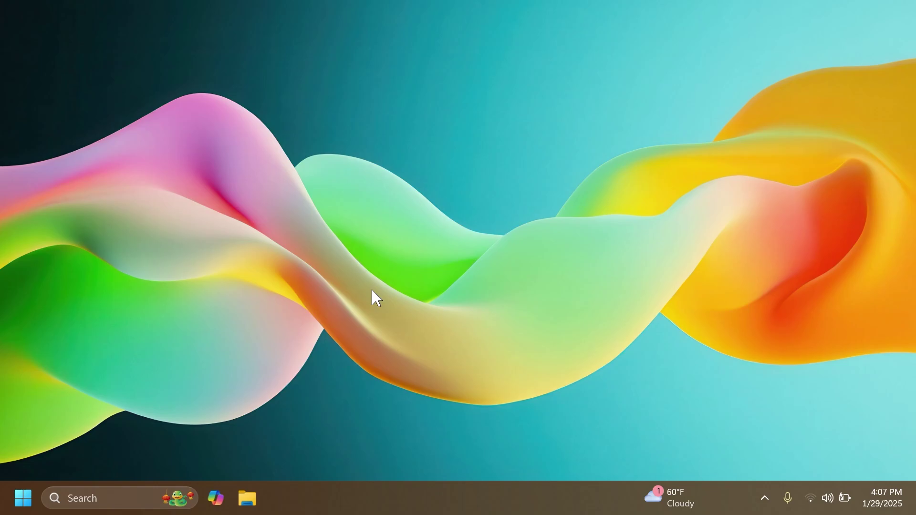
Launch Settings via 'set' and open Apps > Resume, with Resume and OneDrive on
{"action": "key", "text": "super"}
{"action": "type", "text": "set"}
{"action": "key", "text": "Return"}
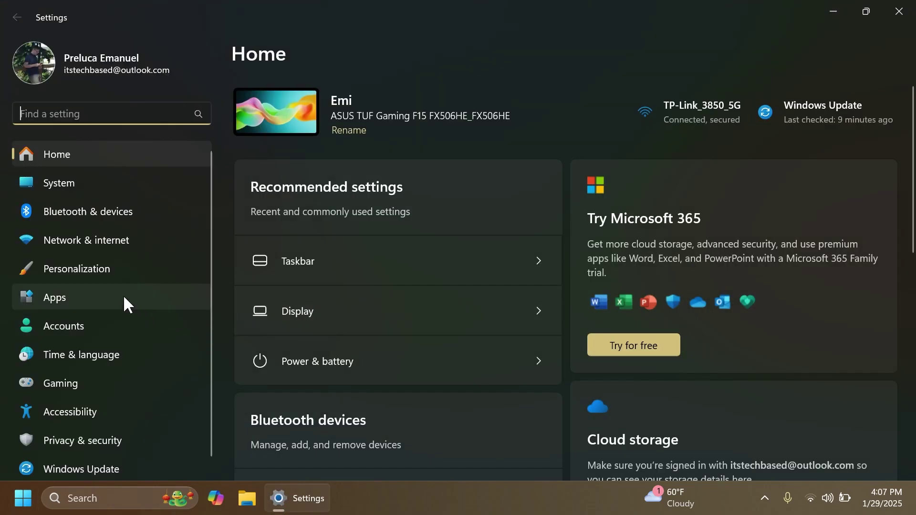
{"action": "left_click", "coordinate": [123, 294]}
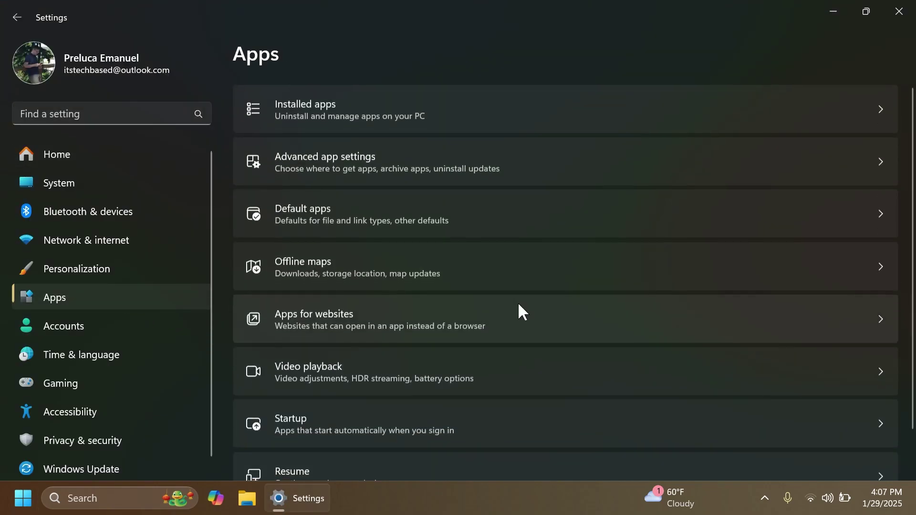
{"action": "scroll", "coordinate": [360, 464], "scroll_direction": "down", "scroll_amount": 2}
{"action": "left_click", "coordinate": [380, 420]}
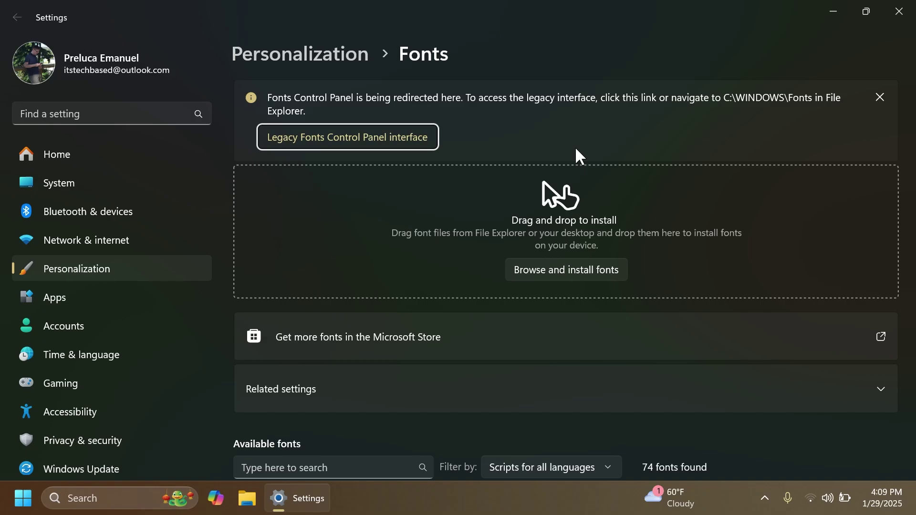
Close Settings, open File Explorer, and show the Folder Options View tab's advanced settings
{"action": "left_click", "coordinate": [899, 11]}
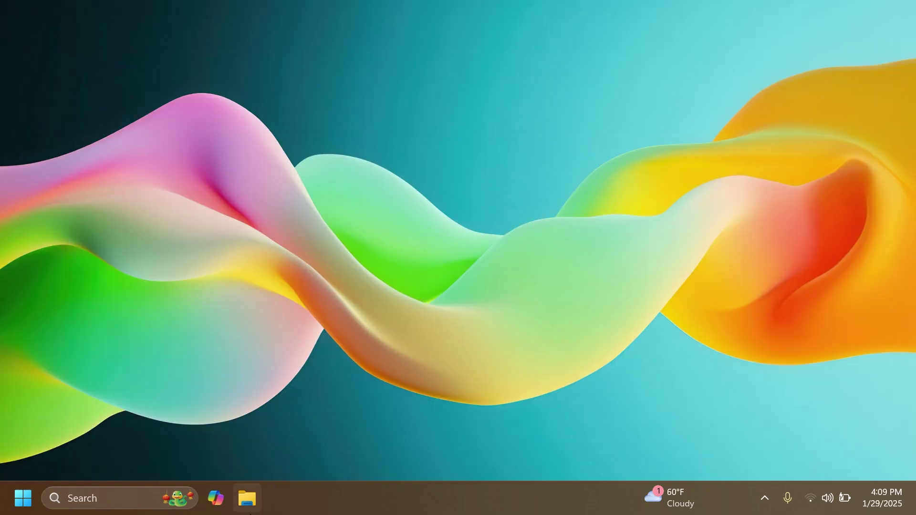
{"action": "key", "text": "super+e"}
{"action": "left_click", "coordinate": [551, 148]}
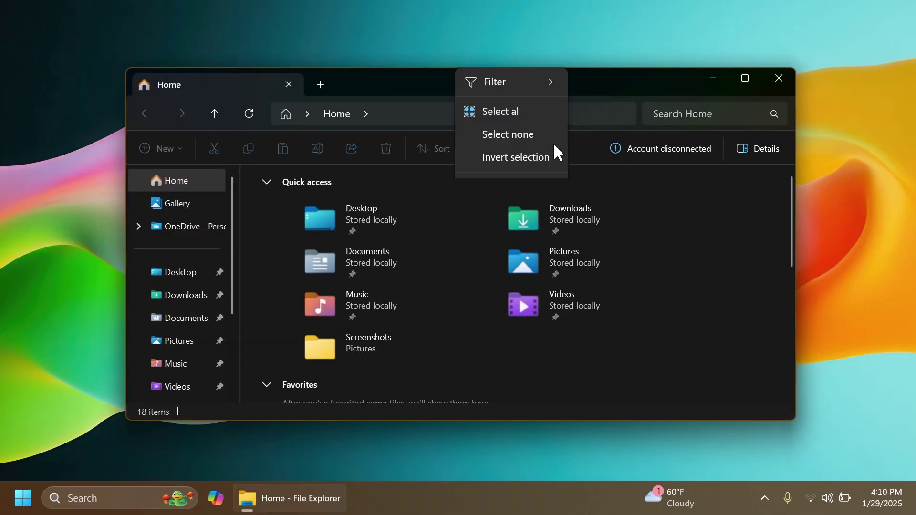
{"action": "left_click", "coordinate": [500, 116]}
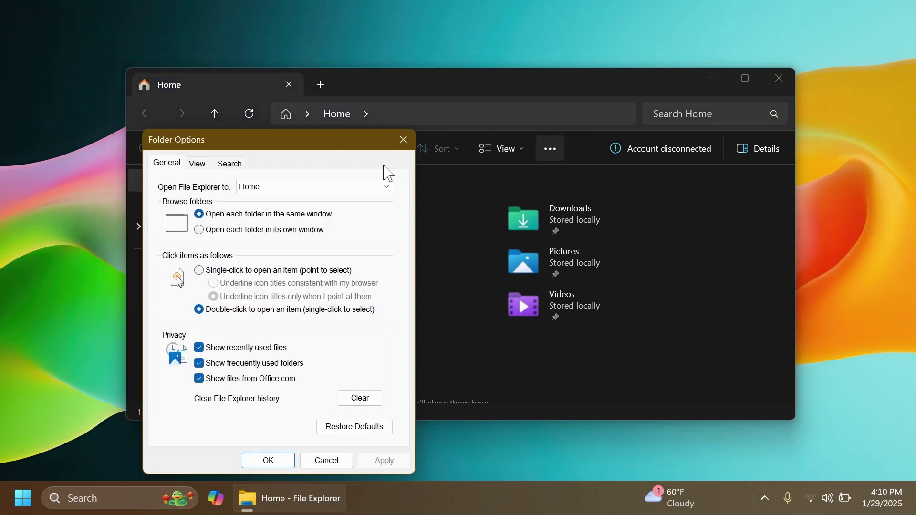
{"action": "left_click", "coordinate": [199, 164]}
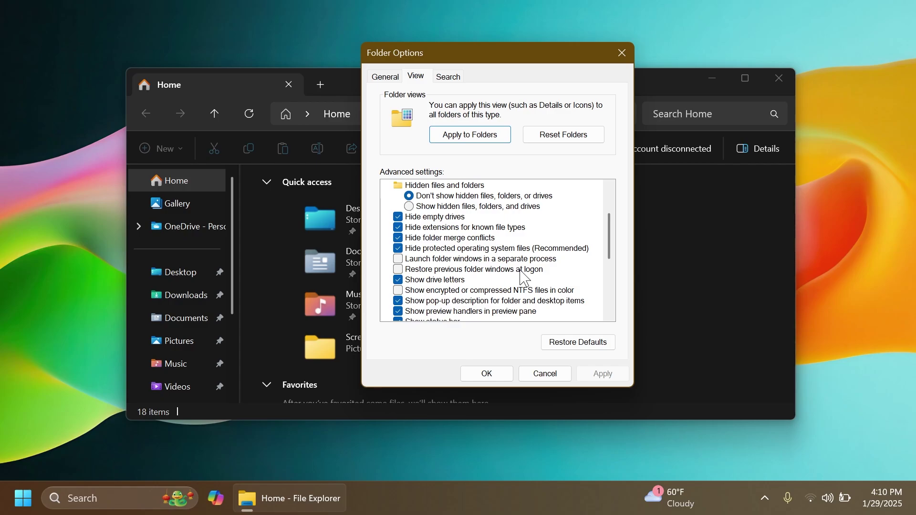
Open Accounts > Sign-in options in Settings and scroll through its additional settings
{"action": "key", "text": "super"}
{"action": "type", "text": "settings"}
{"action": "key", "text": "Return"}
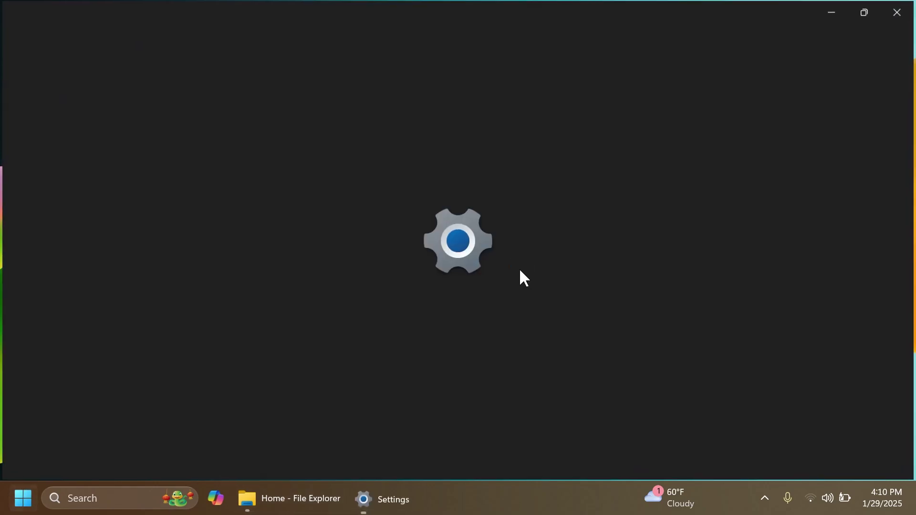
{"action": "left_click", "coordinate": [91, 325]}
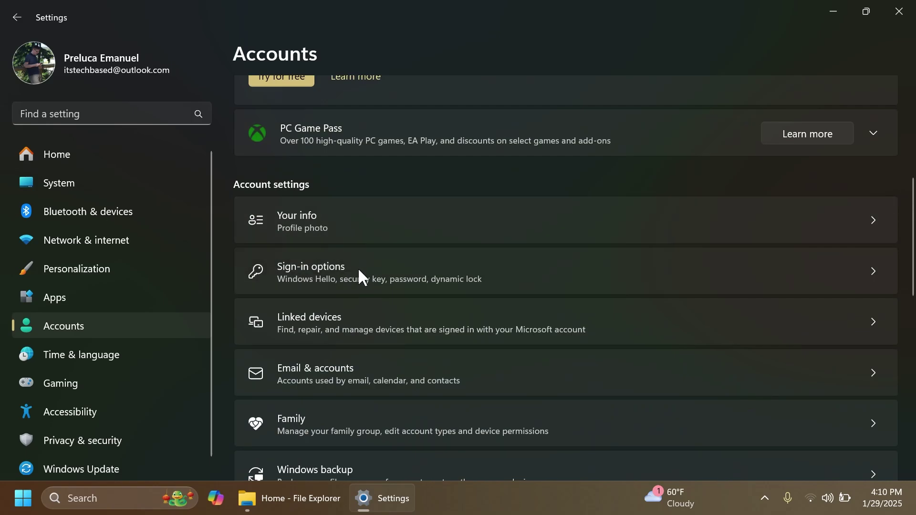
{"action": "left_click", "coordinate": [360, 270]}
{"action": "scroll", "coordinate": [498, 287], "scroll_direction": "down", "scroll_amount": 4}
{"action": "scroll", "coordinate": [378, 233], "scroll_direction": "down", "scroll_amount": 1}
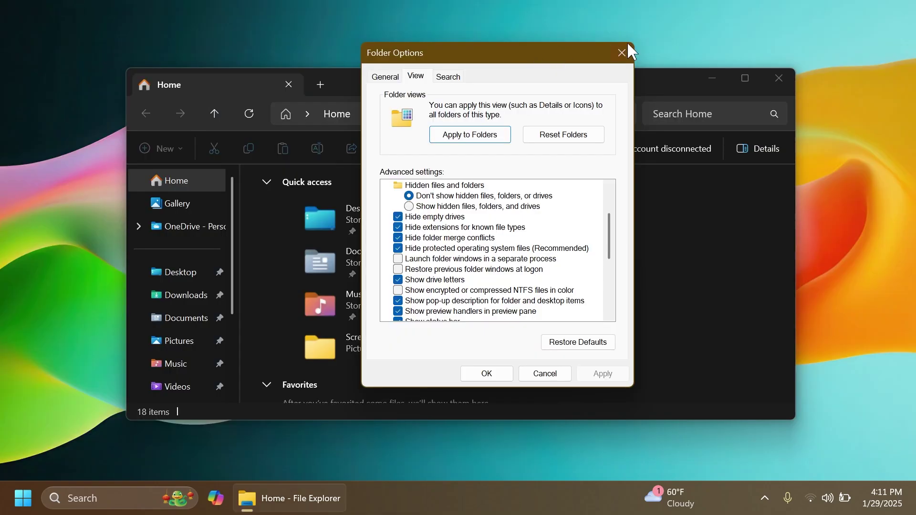
Close Folder Options, inspect the Documents context menu, and open the Screenshots folder
{"action": "left_click", "coordinate": [628, 50]}
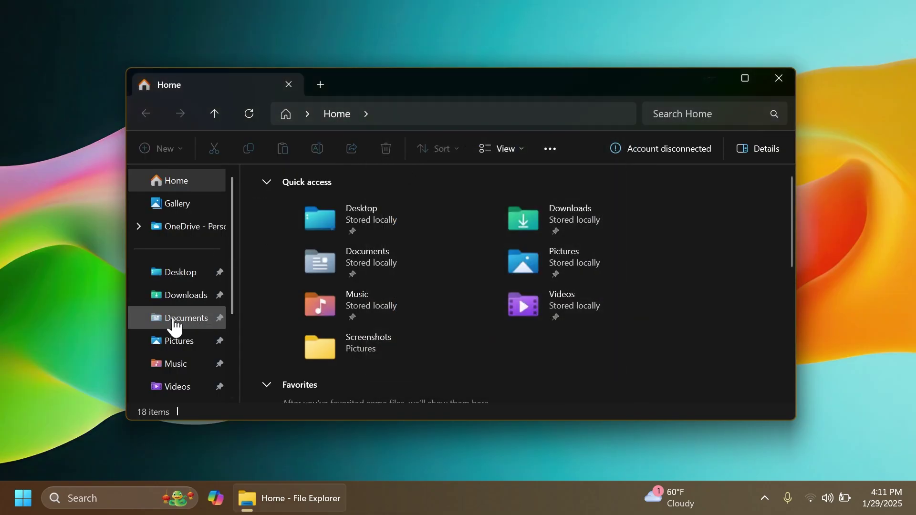
{"action": "right_click", "coordinate": [173, 322]}
{"action": "mouse_move", "coordinate": [257, 284]}
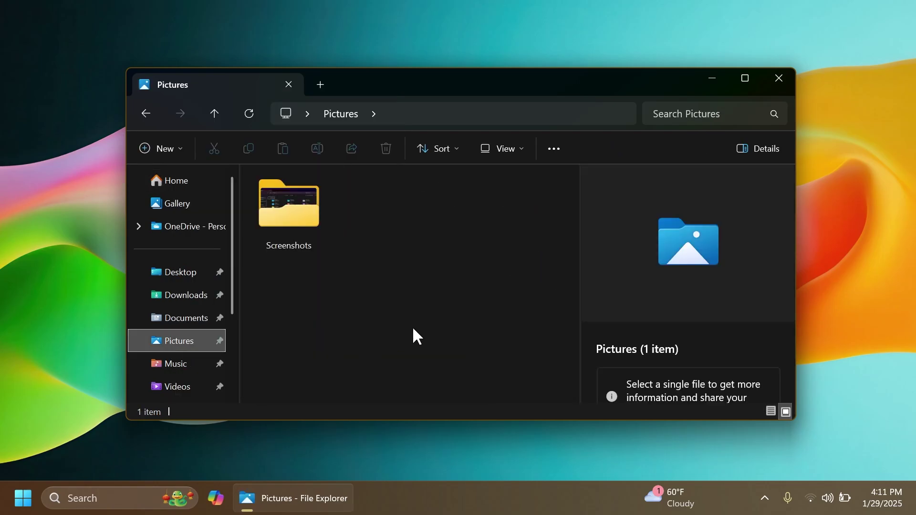
{"action": "double_click", "coordinate": [307, 201]}
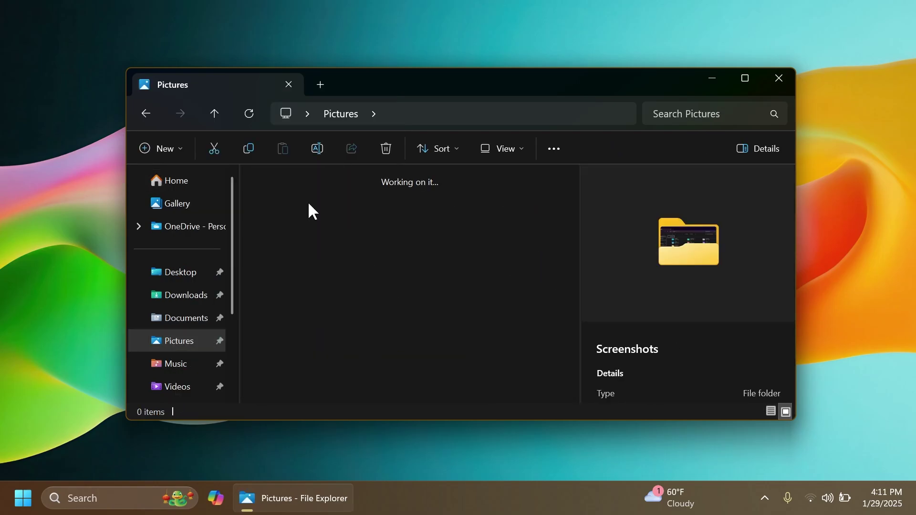
Check a screenshot's context menu, then show the details pane for Home (18 items)
{"action": "right_click", "coordinate": [386, 215]}
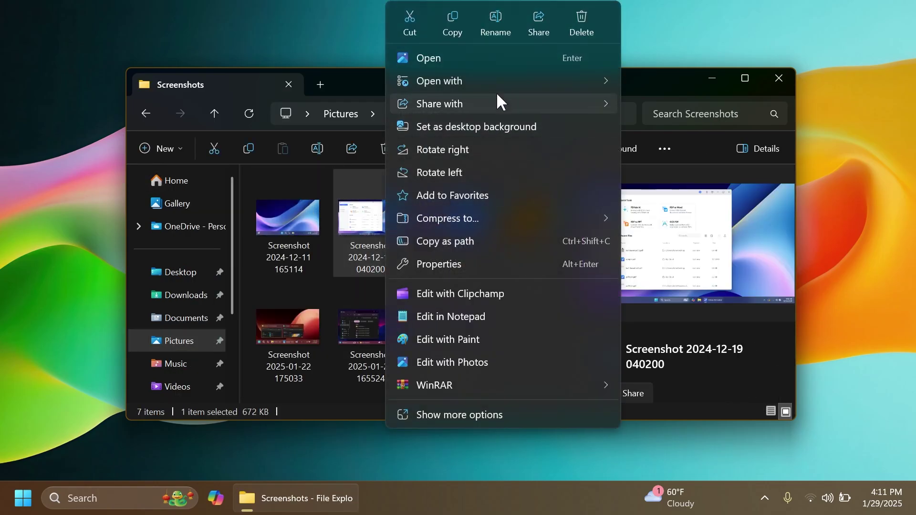
{"action": "mouse_move", "coordinate": [497, 98]}
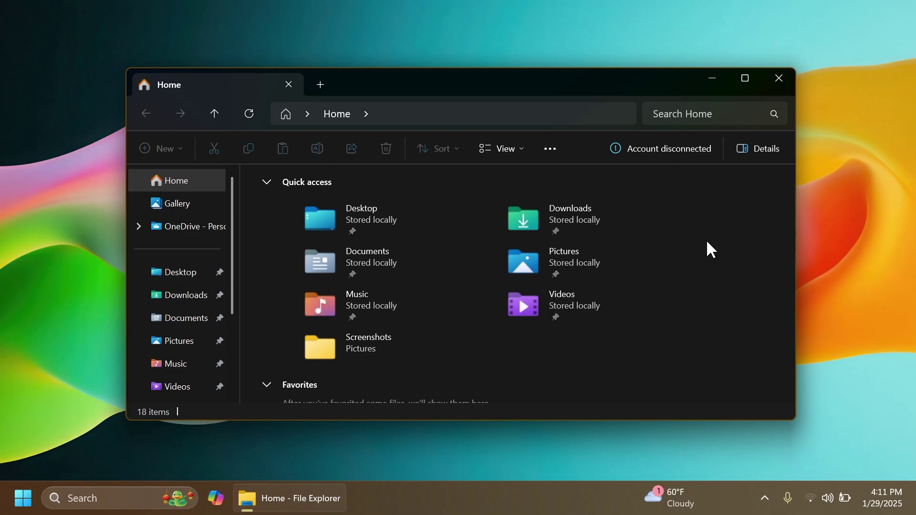
{"action": "left_click", "coordinate": [753, 139]}
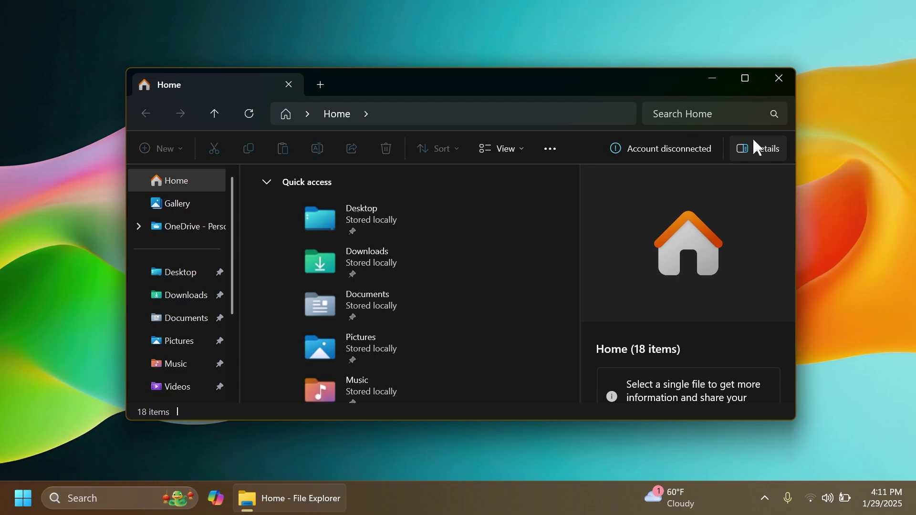
Open Time & language > Date & time and leave the time zone at (UTC+02:00) Athens, Bucharest
{"action": "key", "text": "super+i"}
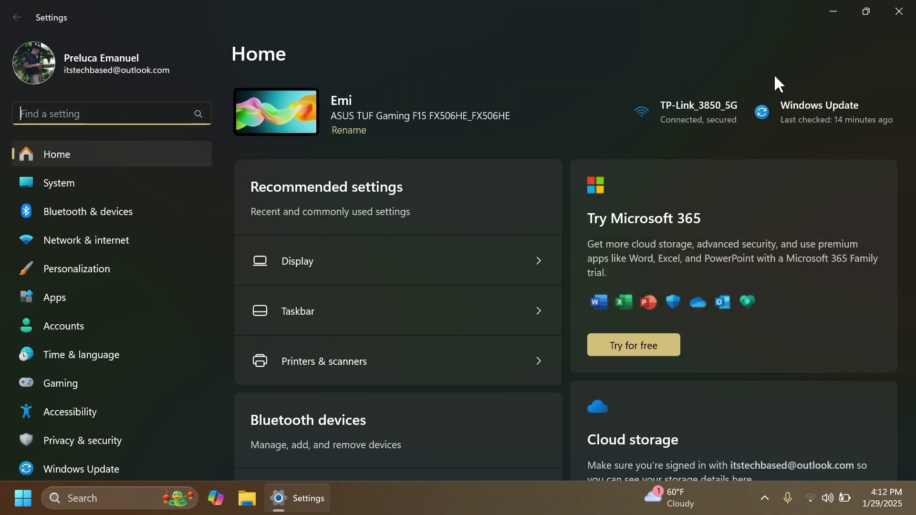
{"action": "left_click", "coordinate": [104, 359]}
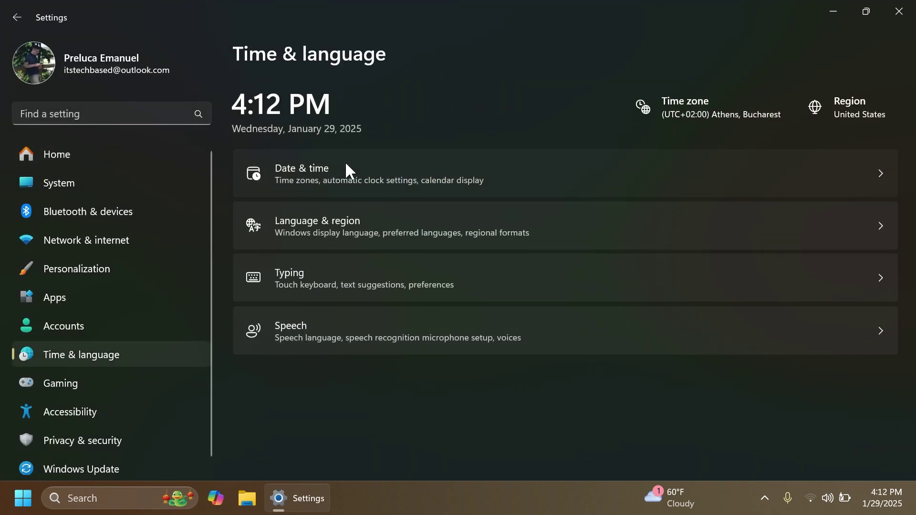
{"action": "left_click", "coordinate": [346, 164]}
{"action": "left_click", "coordinate": [765, 213]}
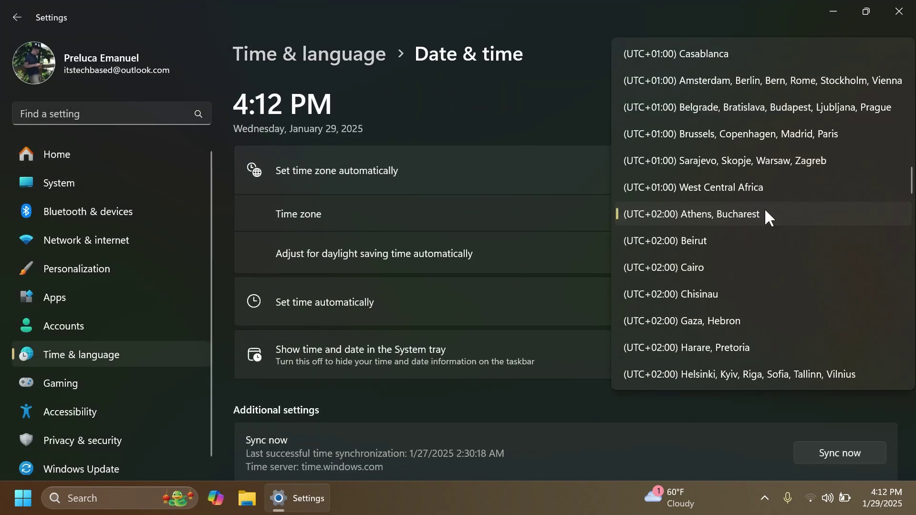
{"action": "left_click", "coordinate": [562, 124]}
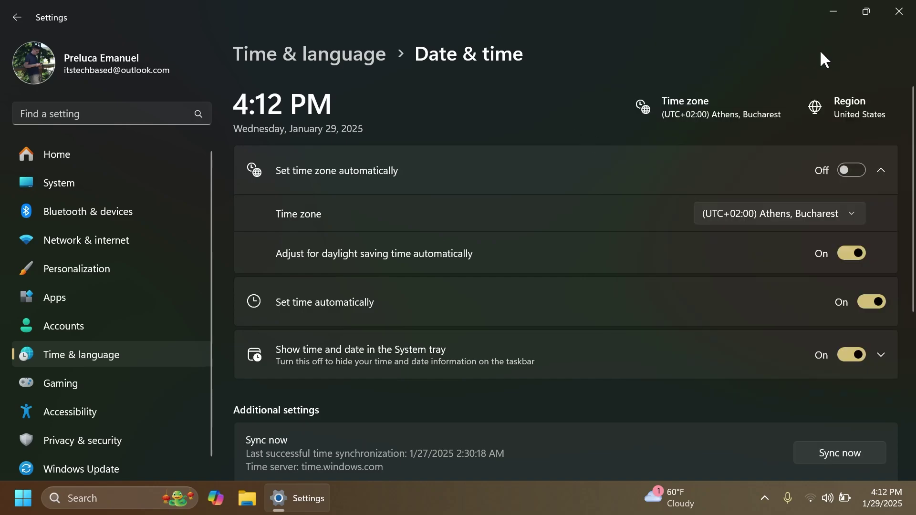
Close Settings and launch Magnifier from a 'mag' Start search
{"action": "left_click", "coordinate": [899, 11]}
{"action": "key", "text": "super"}
{"action": "type", "text": "mag"}
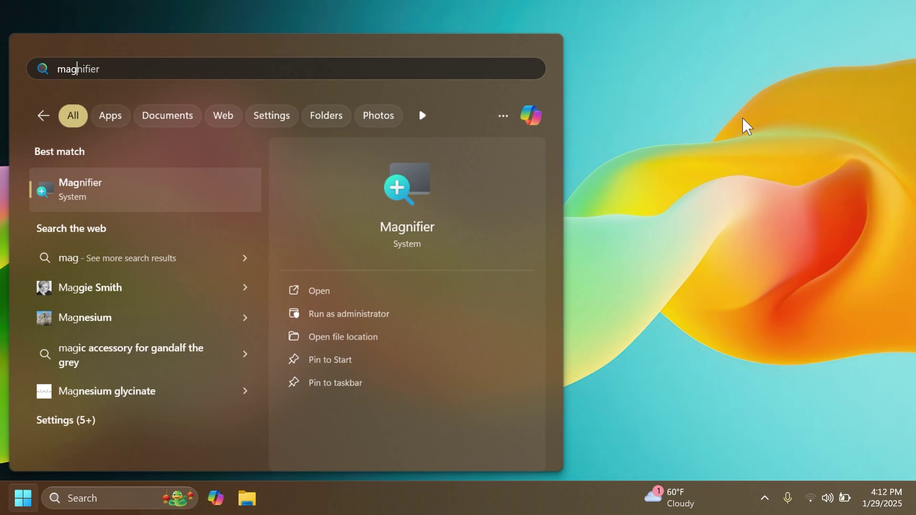
{"action": "key", "text": "Return"}
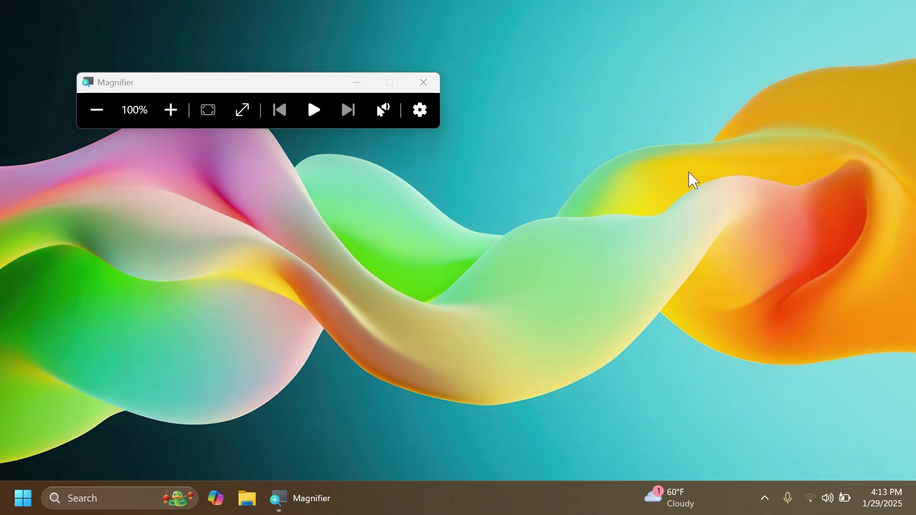
Switch the zoom between 200% and 100% three times, then close Magnifier
{"action": "left_click", "coordinate": [242, 115]}
{"action": "left_click", "coordinate": [192, 119]}
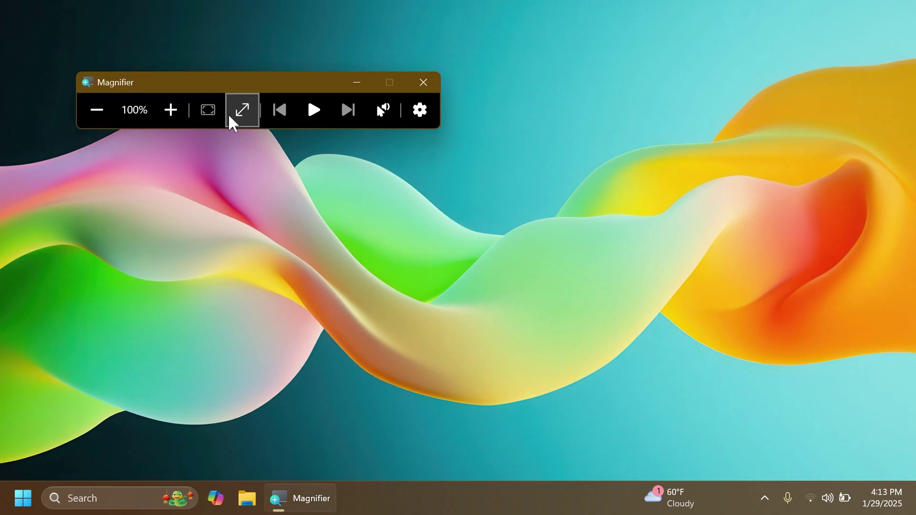
{"action": "left_click", "coordinate": [230, 119]}
{"action": "left_click", "coordinate": [204, 123]}
{"action": "left_click", "coordinate": [245, 119]}
{"action": "key", "text": "super+minus"}
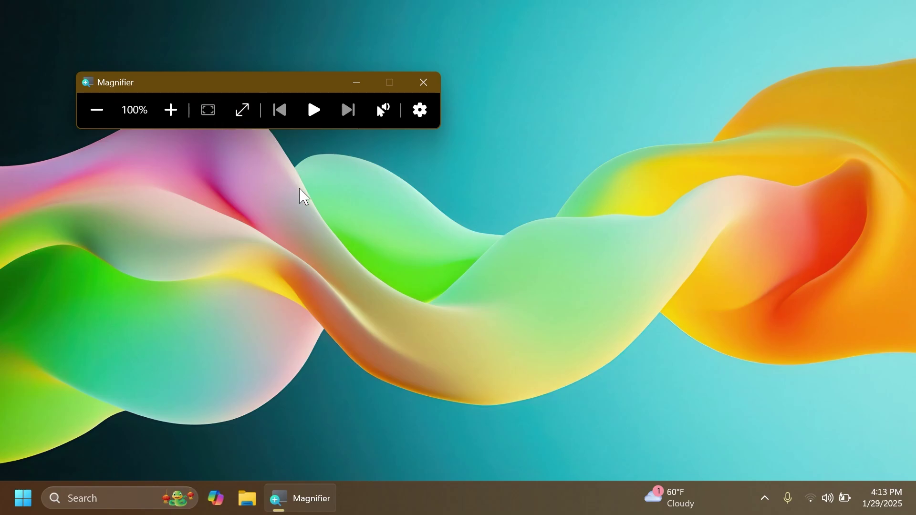
{"action": "left_click", "coordinate": [429, 88]}
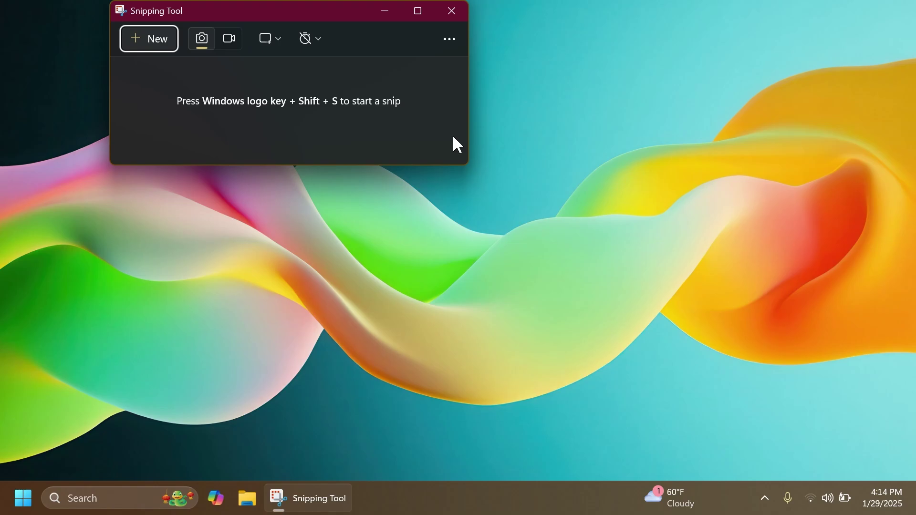
Close the Snipping Tool window with Alt+F4, leaving only the bare desktop
{"action": "key", "text": "alt+F4"}
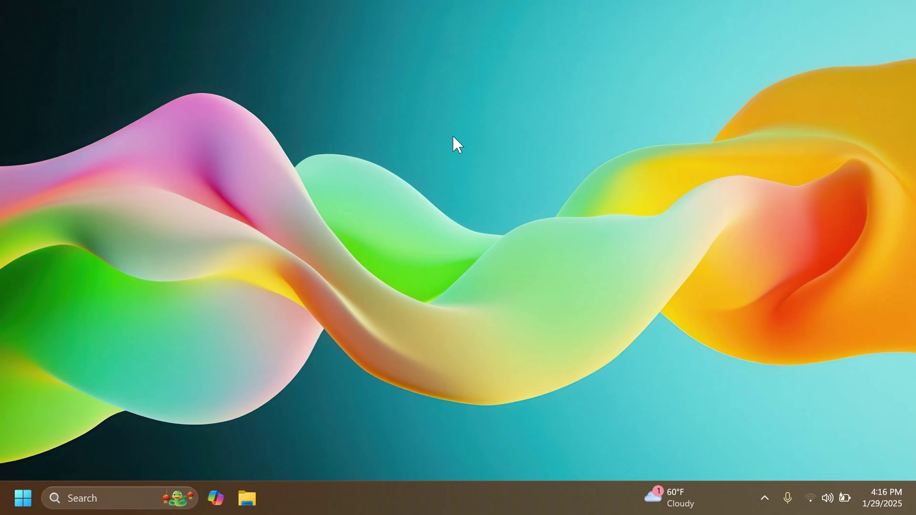
{"action": "key", "text": "super"}
{"action": "type", "text": "cam"}
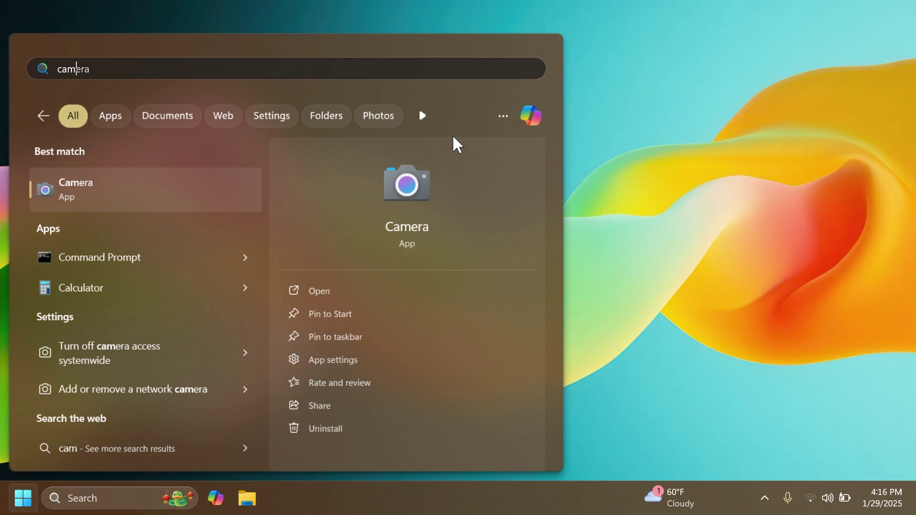
{"action": "key", "text": "Escape"}
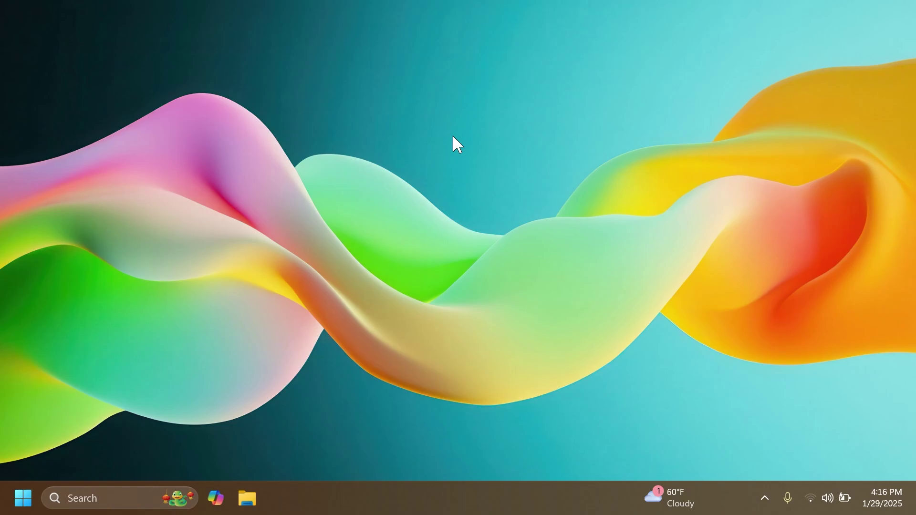
{"action": "key", "text": "ctrl+shift+Escape"}
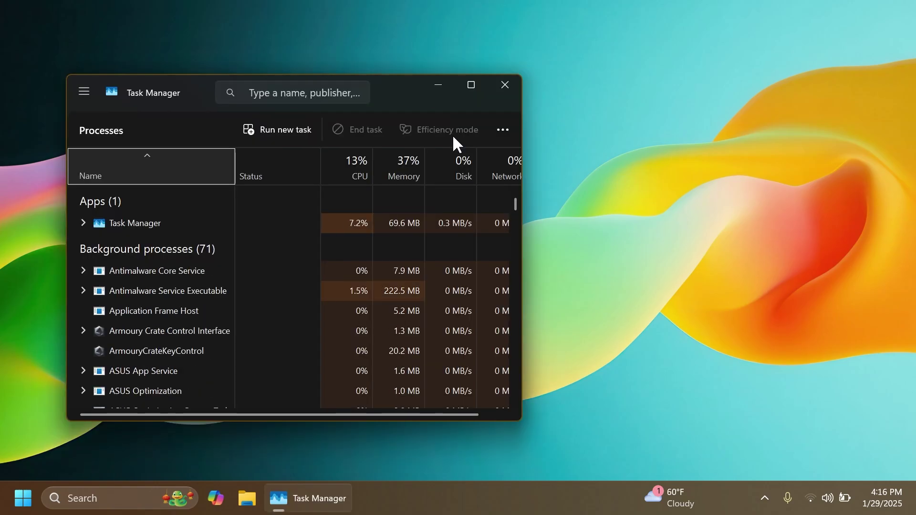
{"action": "key", "text": "alt+F4"}
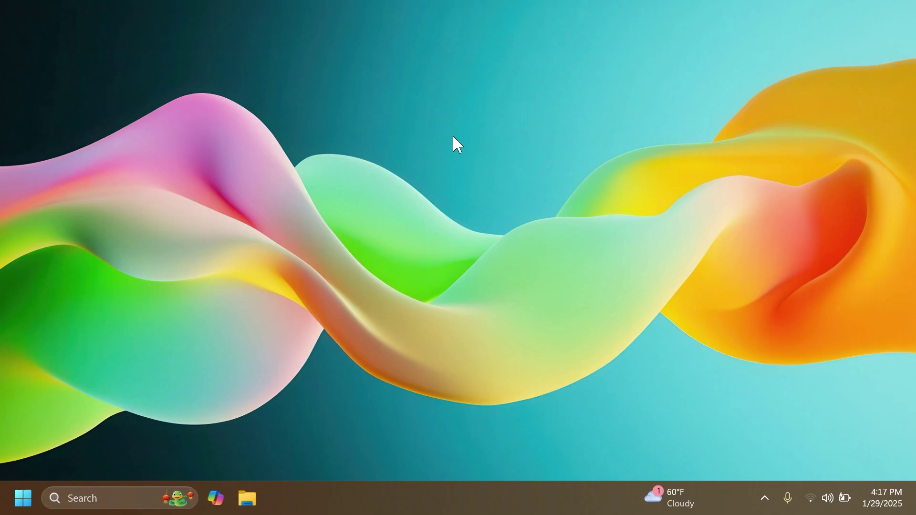
Run a check for updates on the Windows Update page in Settings
{"action": "key", "text": "super+i"}
{"action": "left_click", "coordinate": [824, 101]}
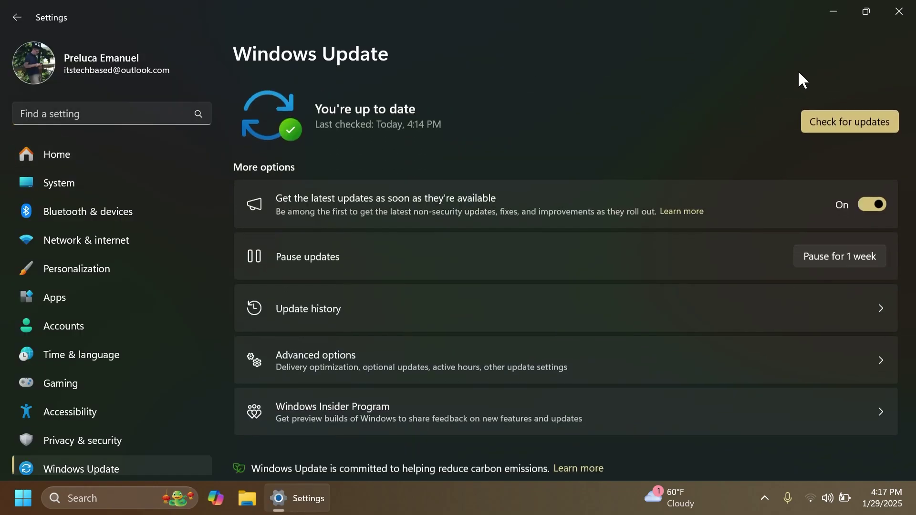
{"action": "left_click", "coordinate": [843, 114]}
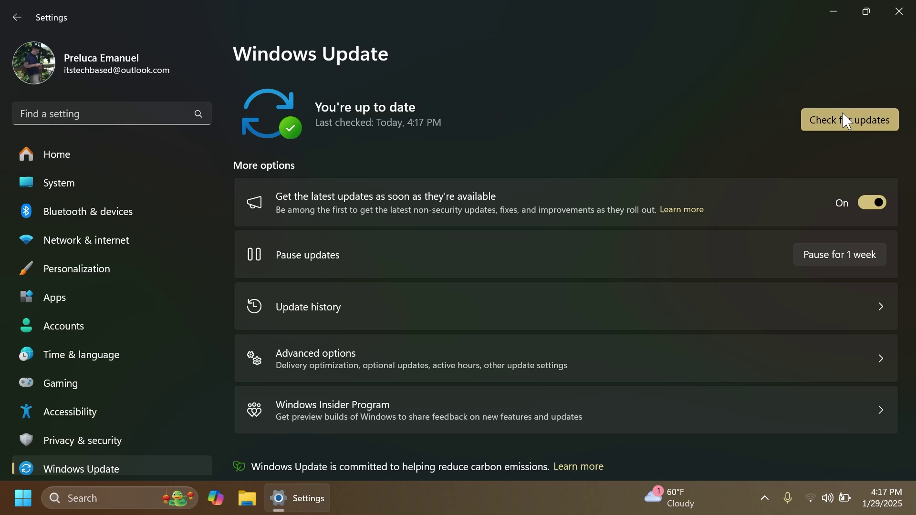
Close and reopen Settings, then run a second Windows Update check
{"action": "key", "text": "alt+F4"}
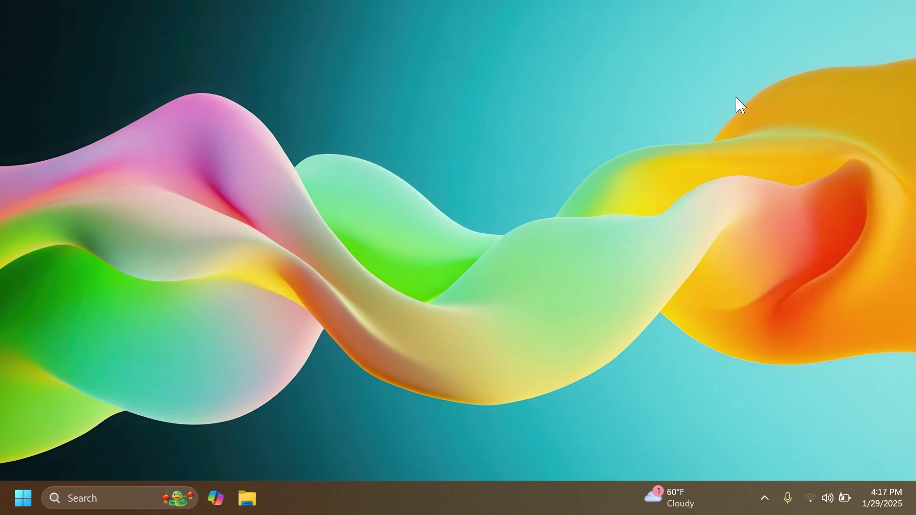
{"action": "key", "text": "super+i"}
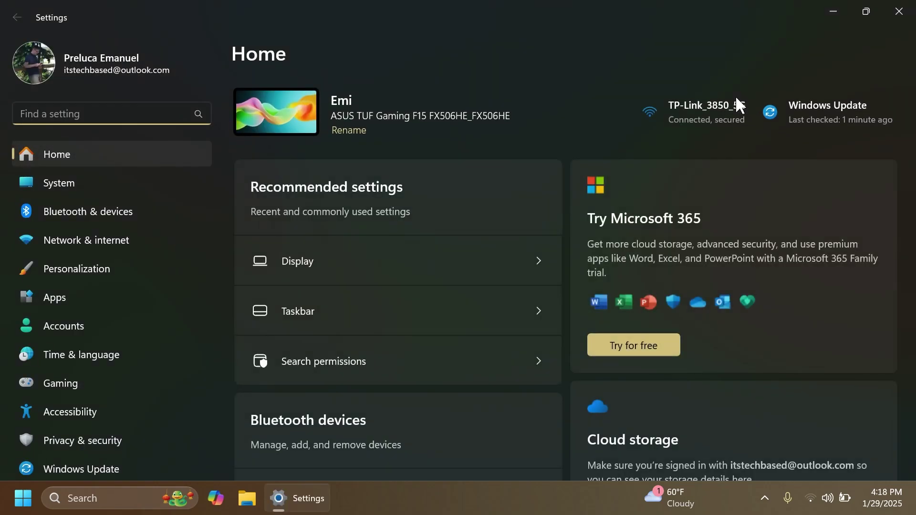
{"action": "left_click", "coordinate": [802, 113]}
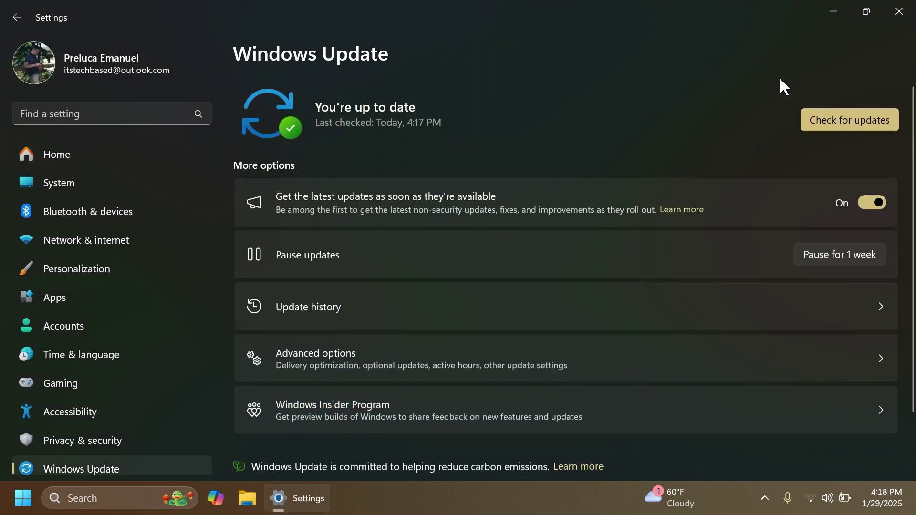
{"action": "left_click", "coordinate": [811, 121]}
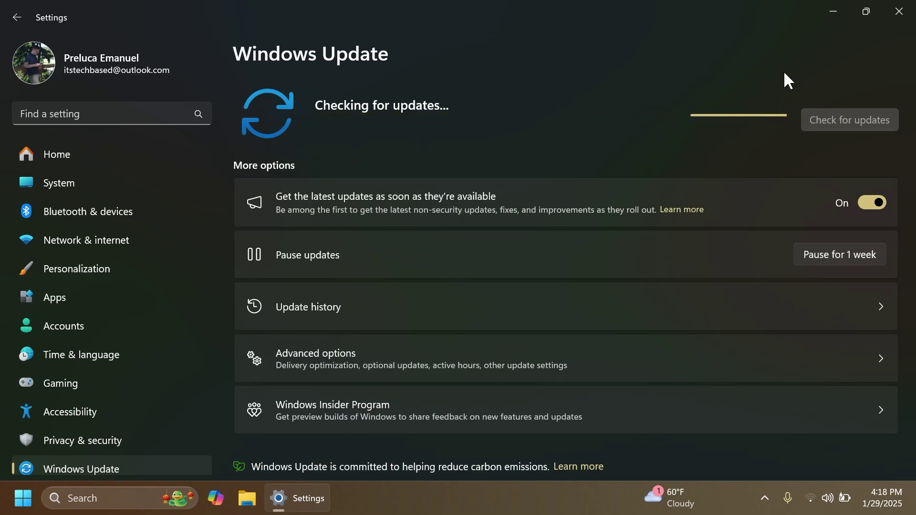
Dismiss the Settings window from its title bar so the bare desktop shows
{"action": "left_click", "coordinate": [898, 12]}
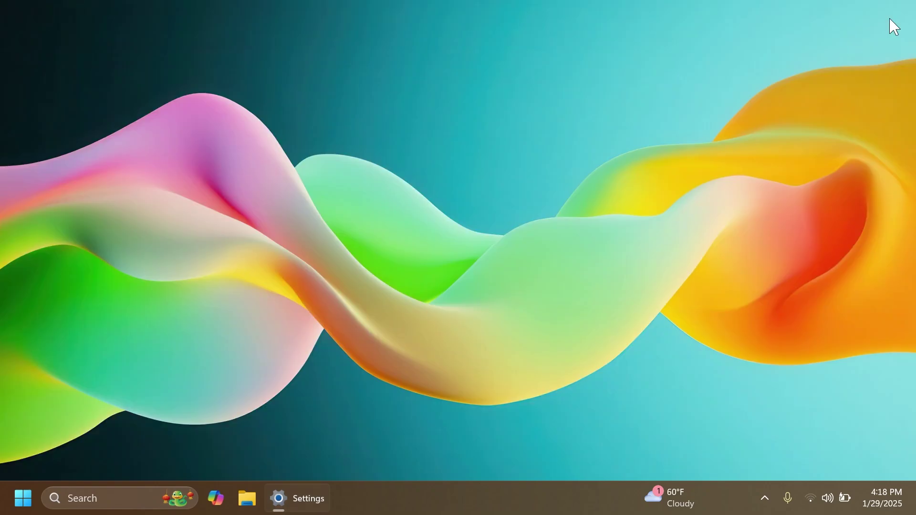